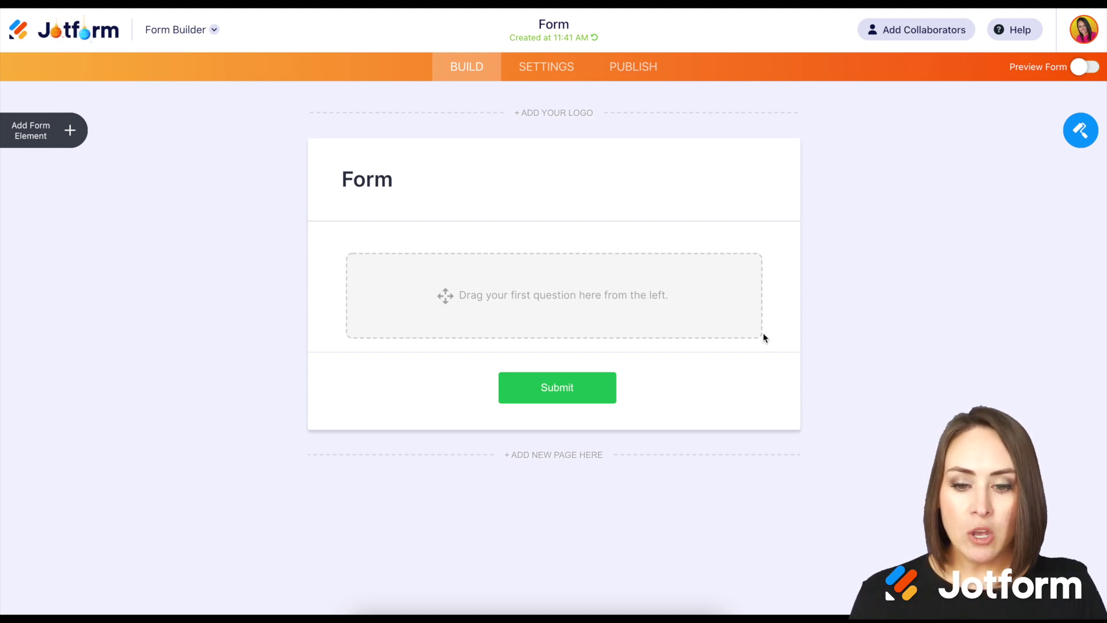
Add Full Name, Email and Address fields from the Basic form elements
click(67, 130)
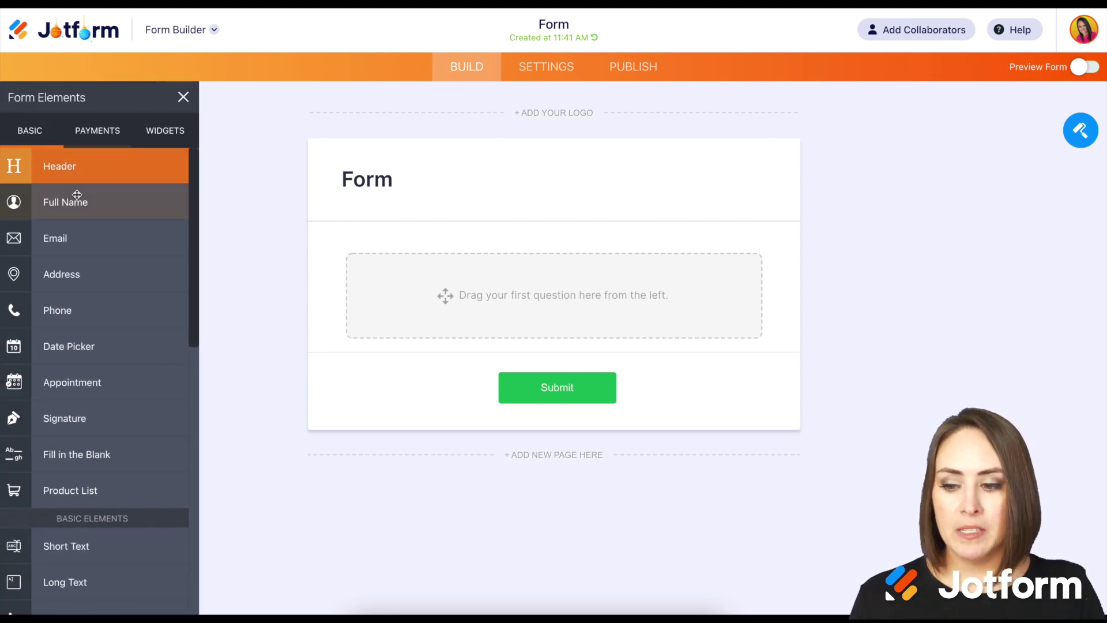
click(65, 201)
click(55, 238)
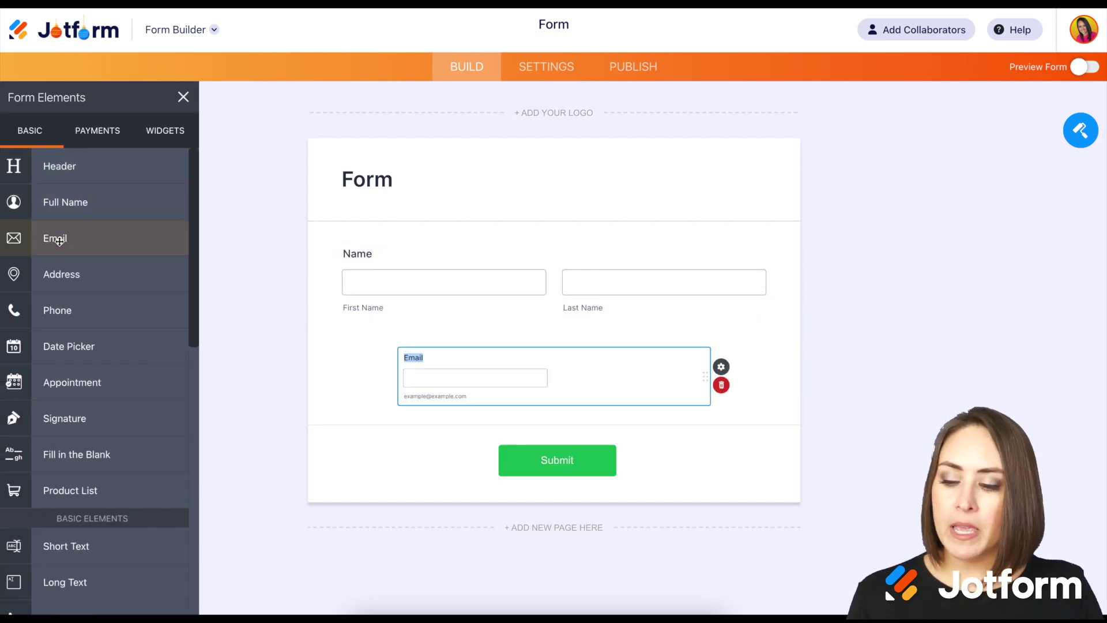
click(61, 273)
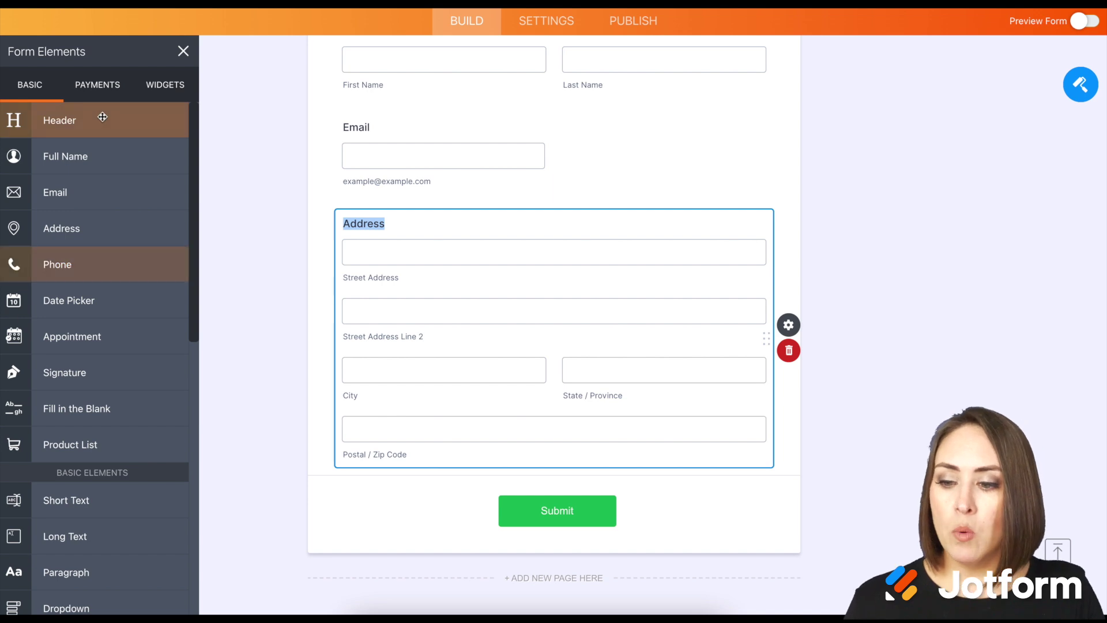
Place a Purchase Order field below Address with payment type Sell Products
click(98, 84)
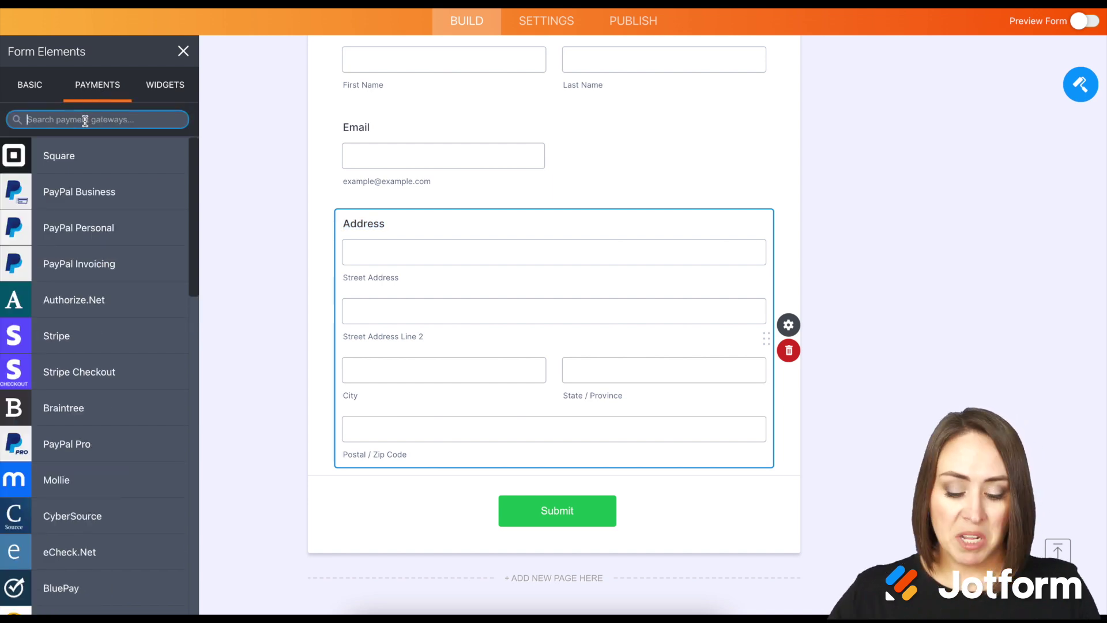
text(pur)
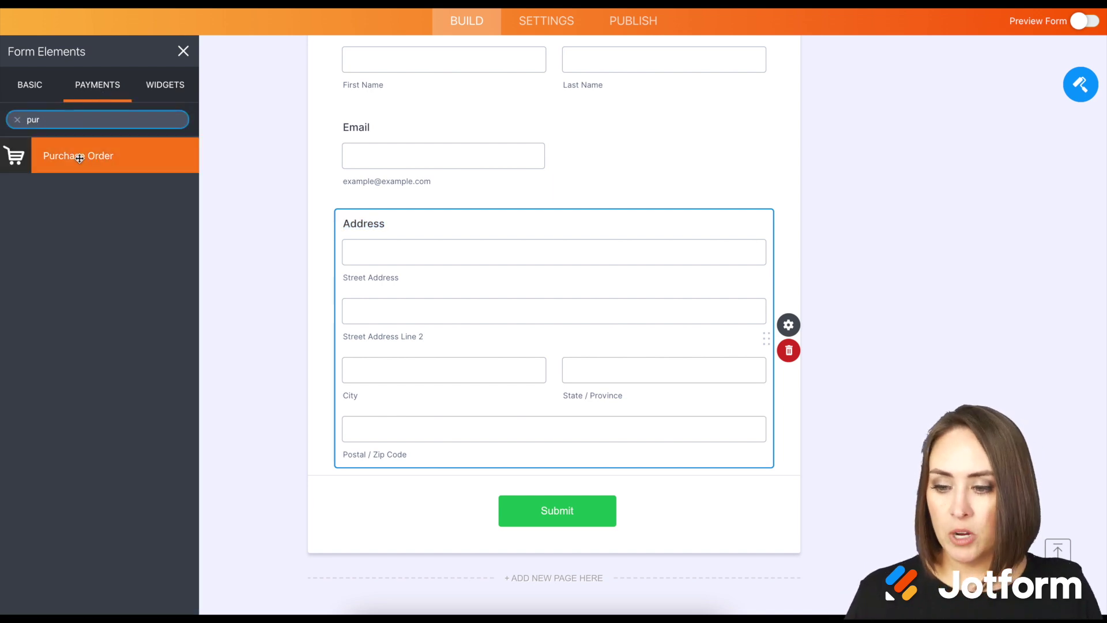
drag(79, 157, 508, 498)
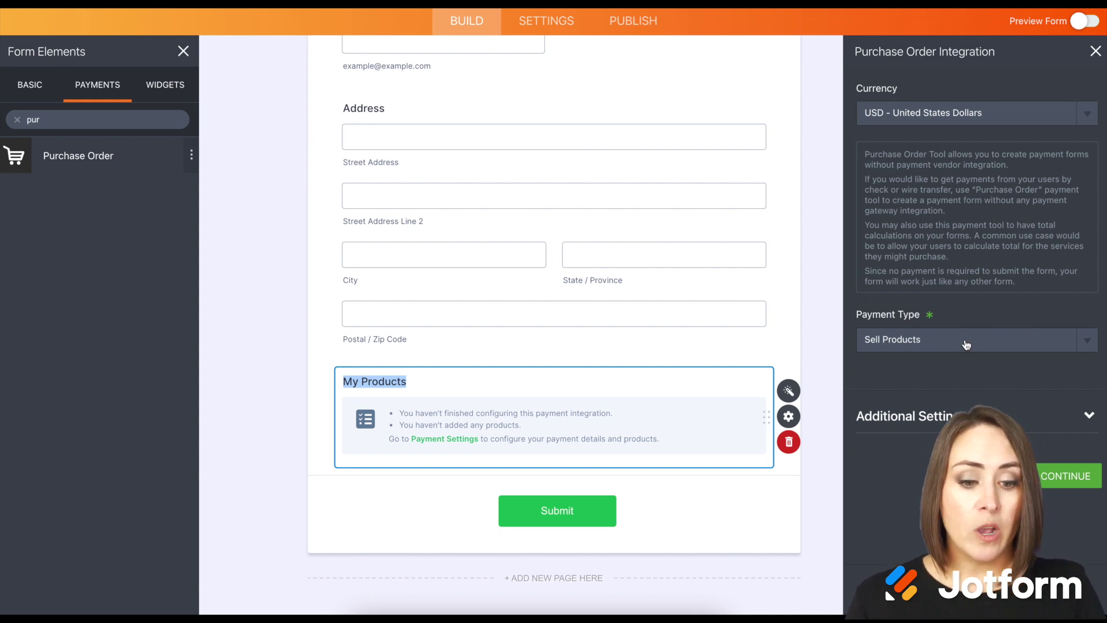
click(1027, 343)
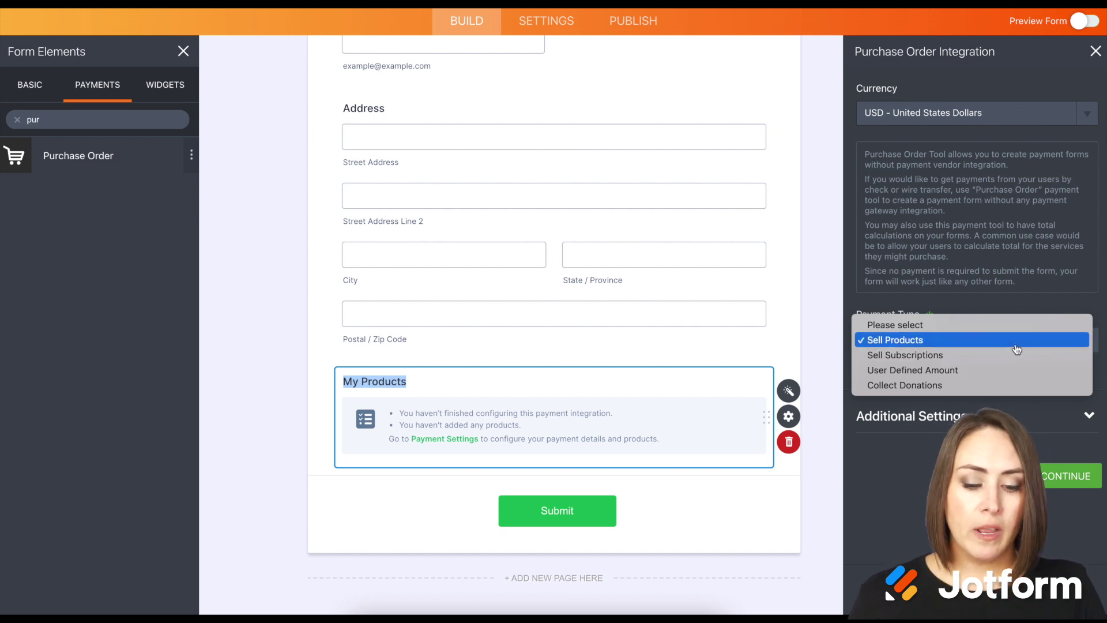
click(1017, 348)
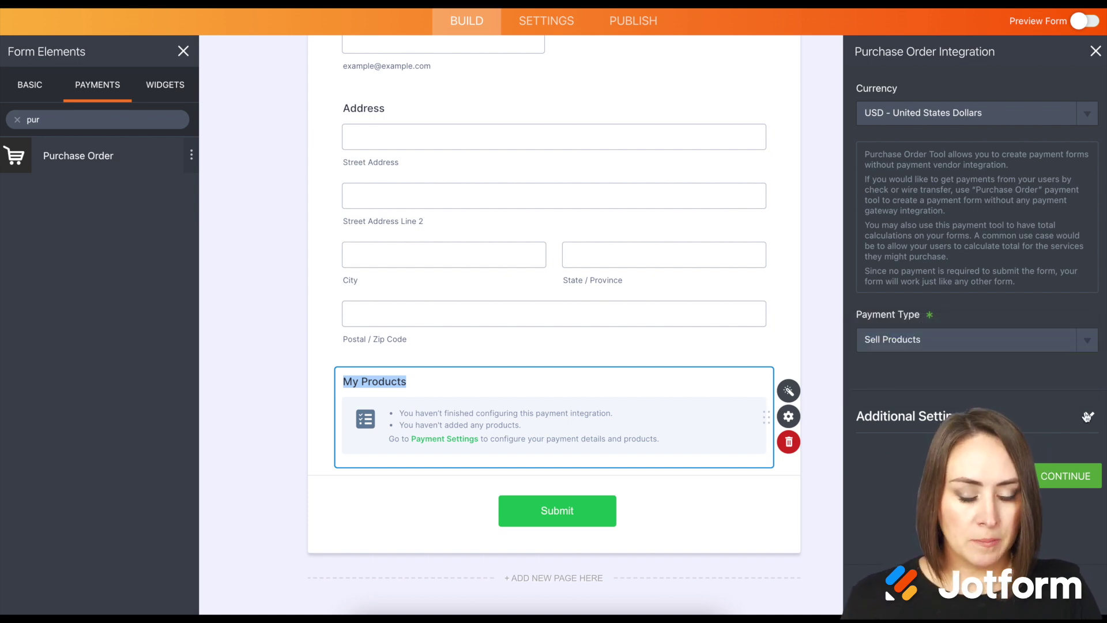
click(1067, 479)
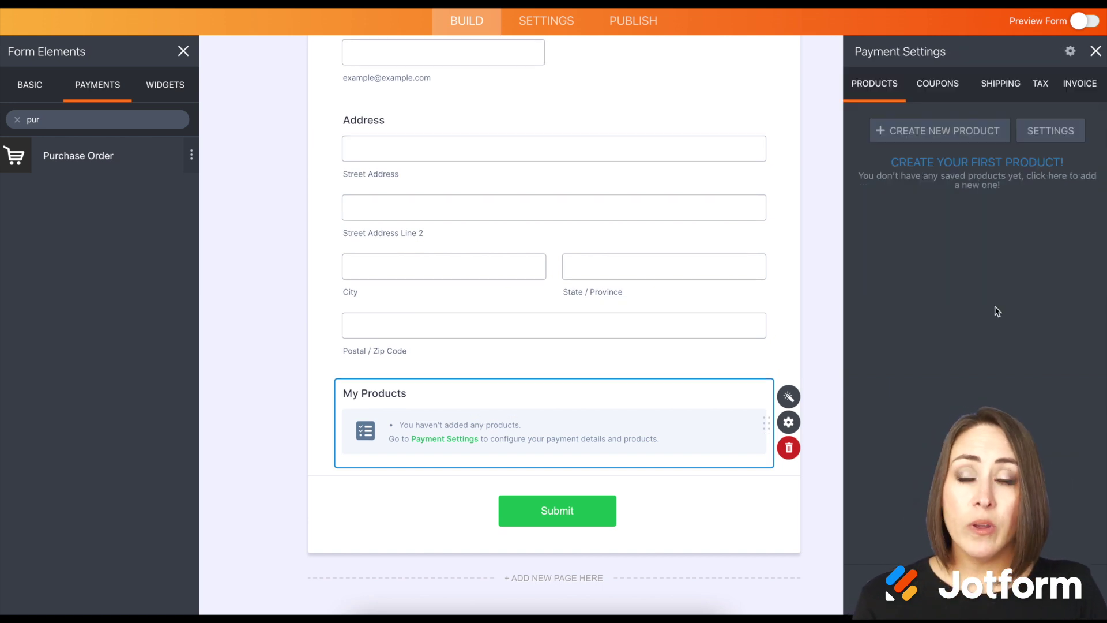
Create product 'Test 1' priced at 1.00 and review its Options and Stock tabs
click(942, 135)
click(926, 141)
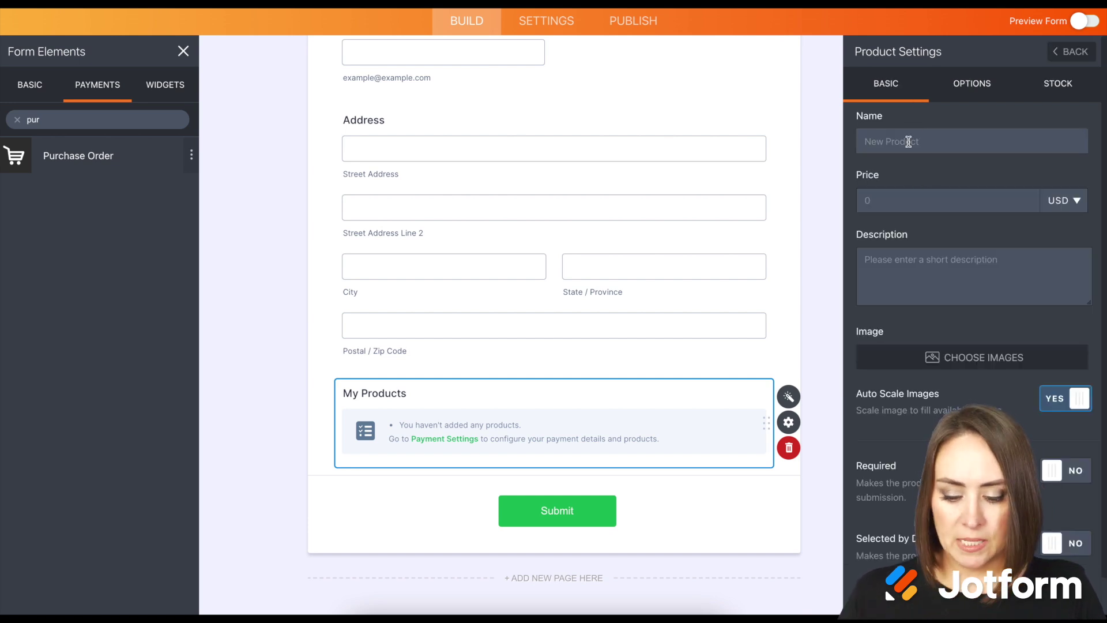
text(Test 1)
click(917, 200)
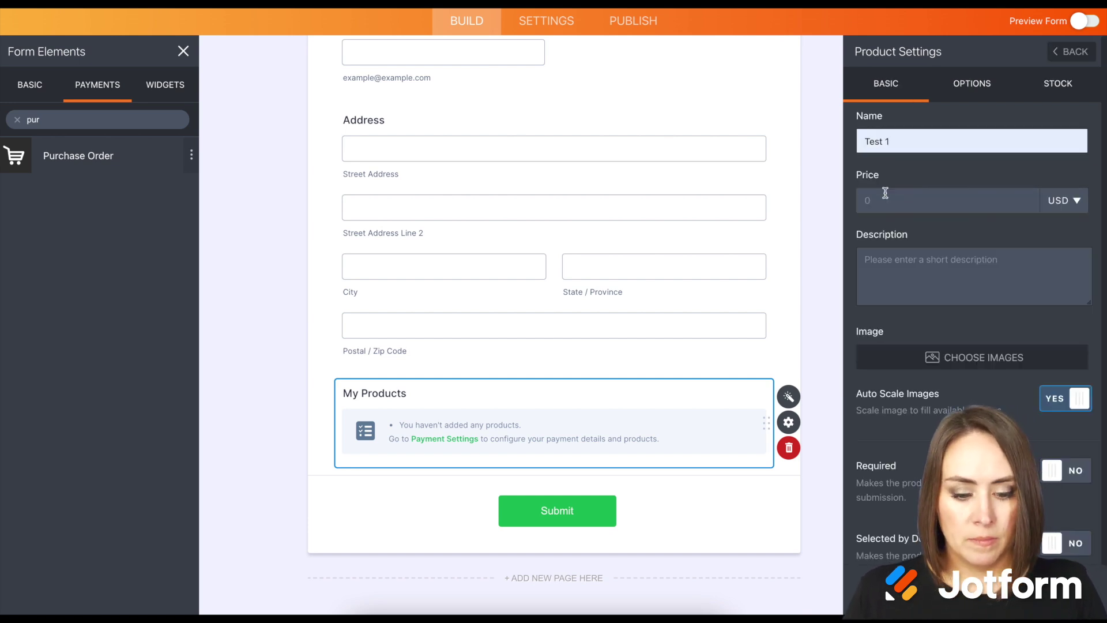
text(1)
click(947, 230)
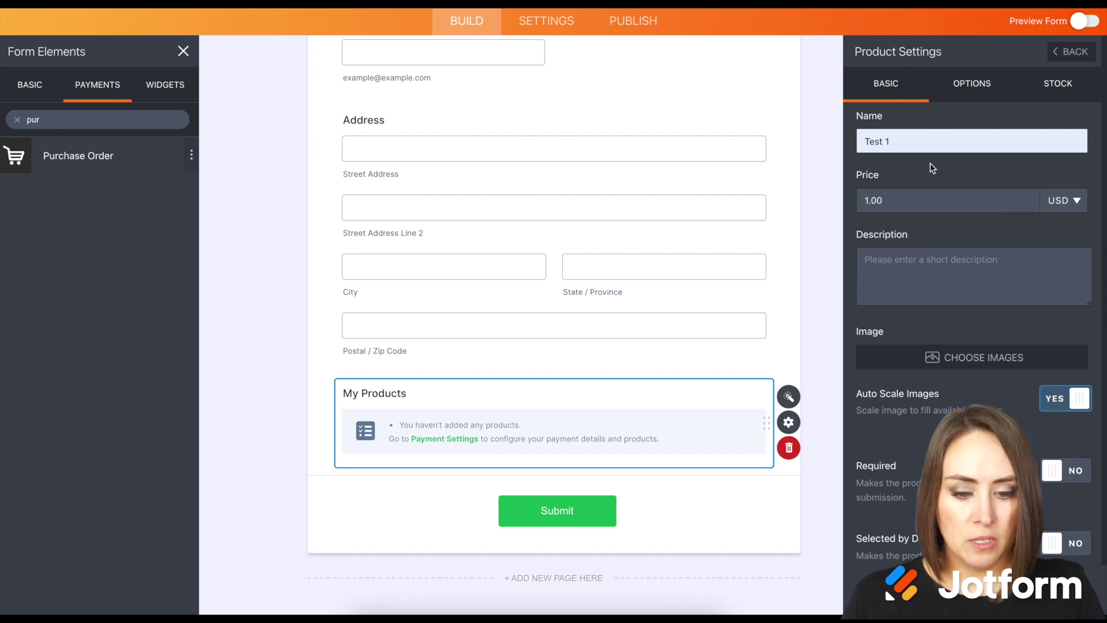
click(923, 285)
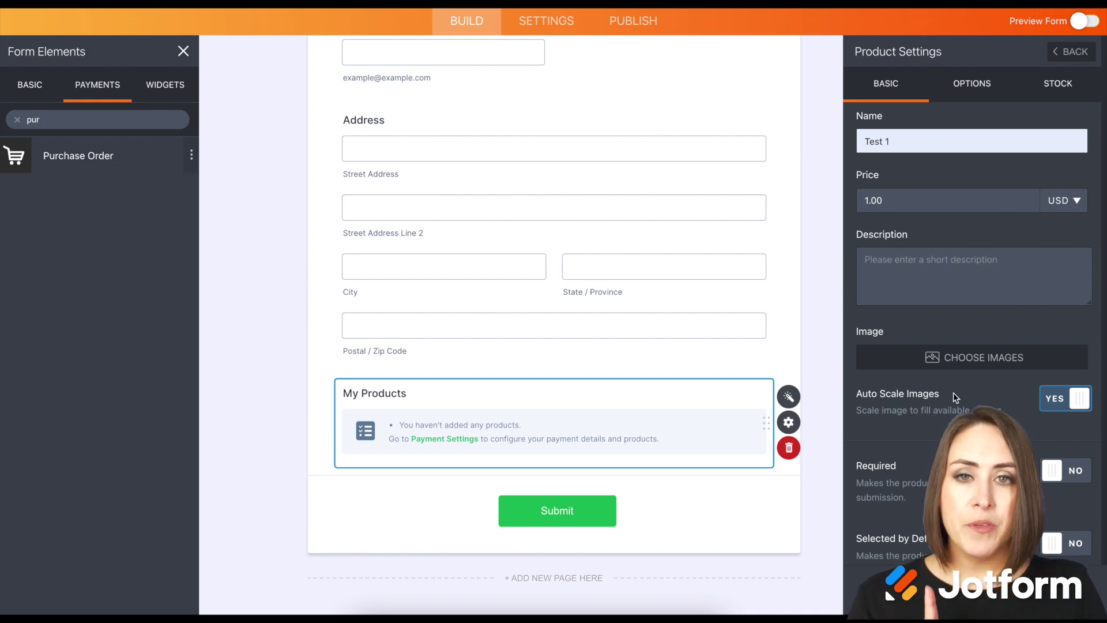
click(977, 85)
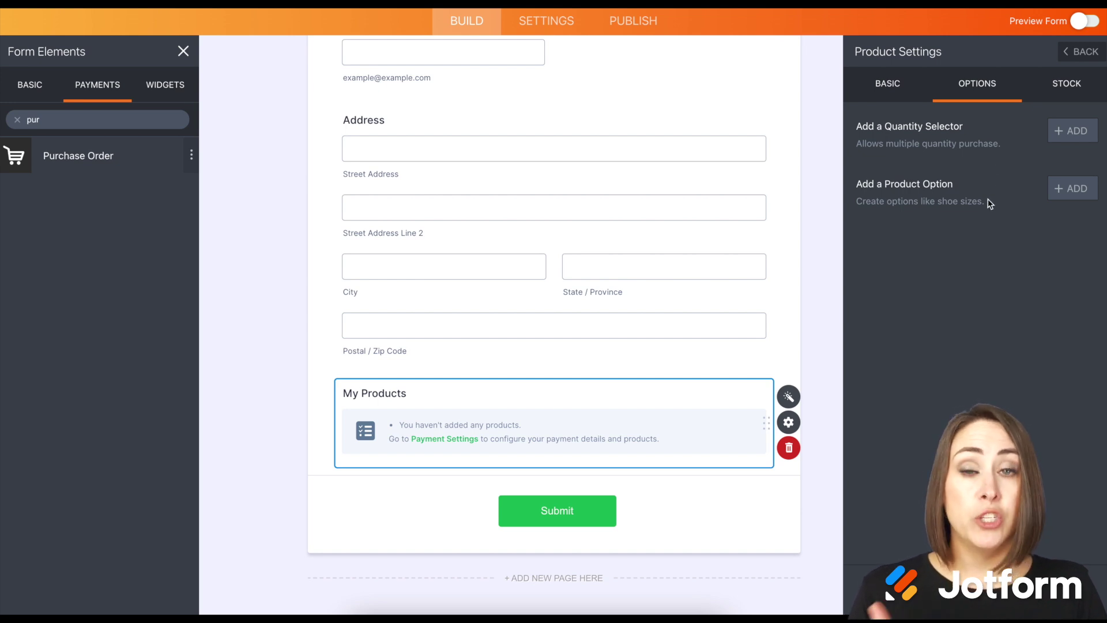
click(1067, 83)
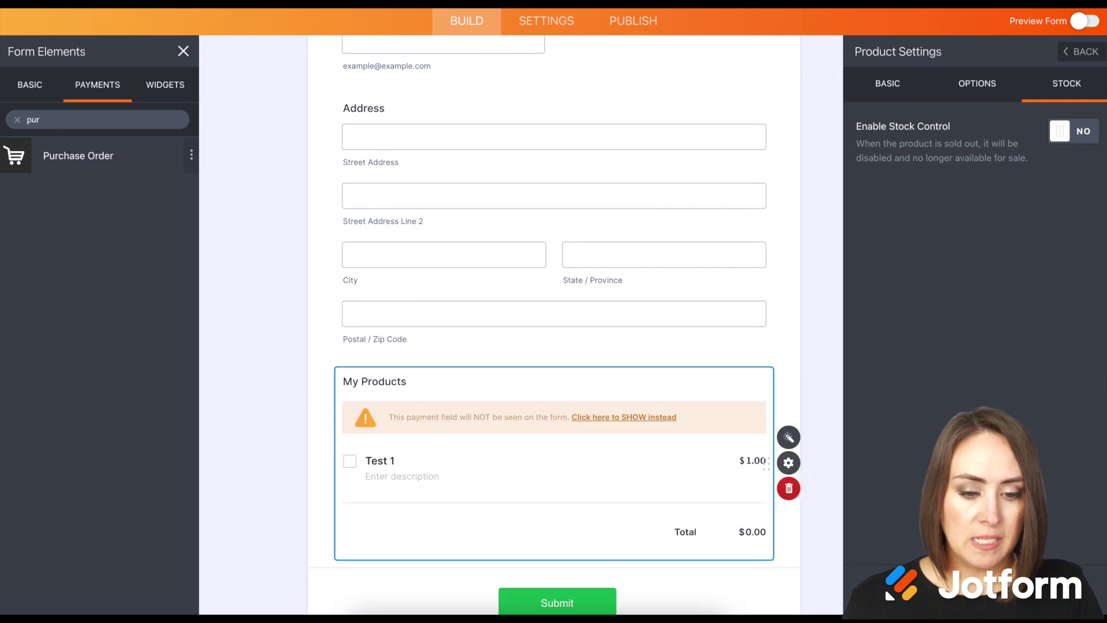
Back in the product list, start a second product 'Test 2' priced at 2.00
click(1077, 55)
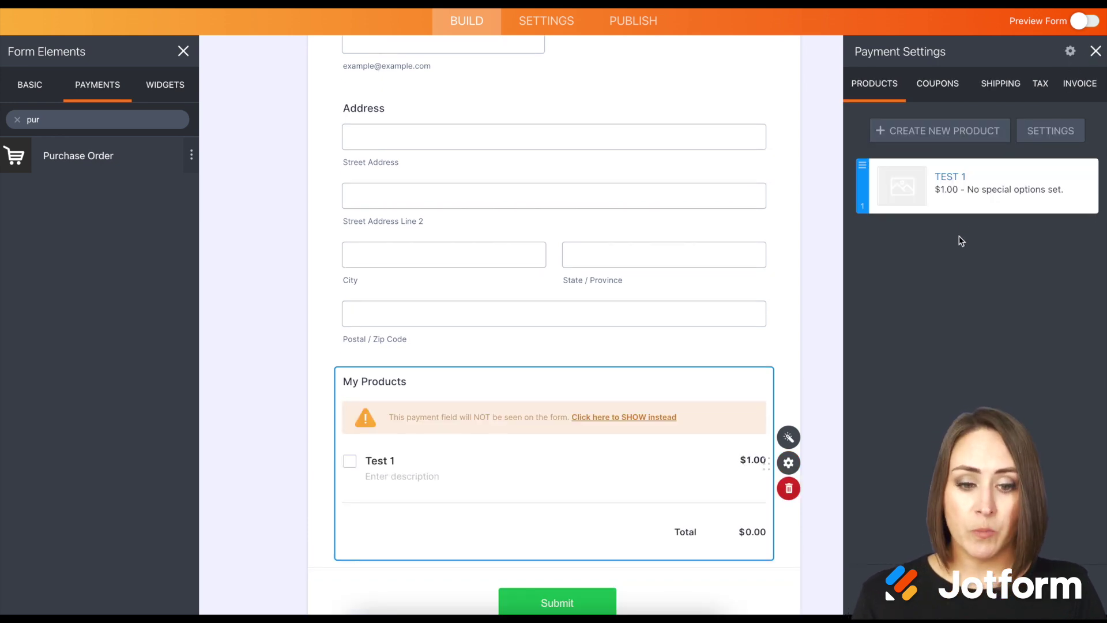
click(944, 130)
click(947, 141)
text(Test 2)
click(938, 199)
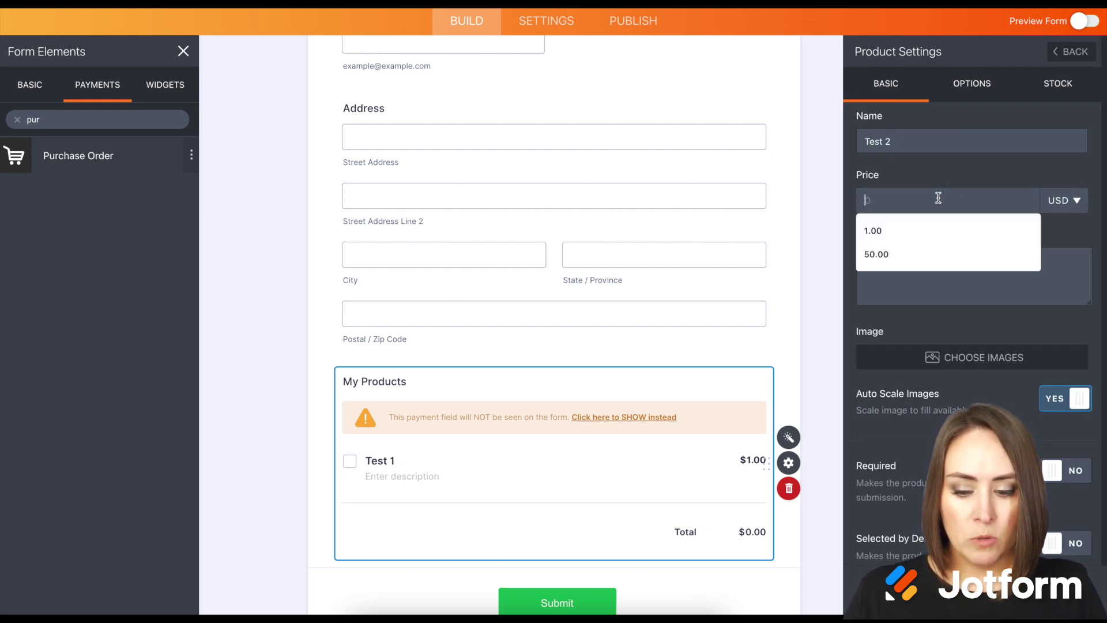
text(2)
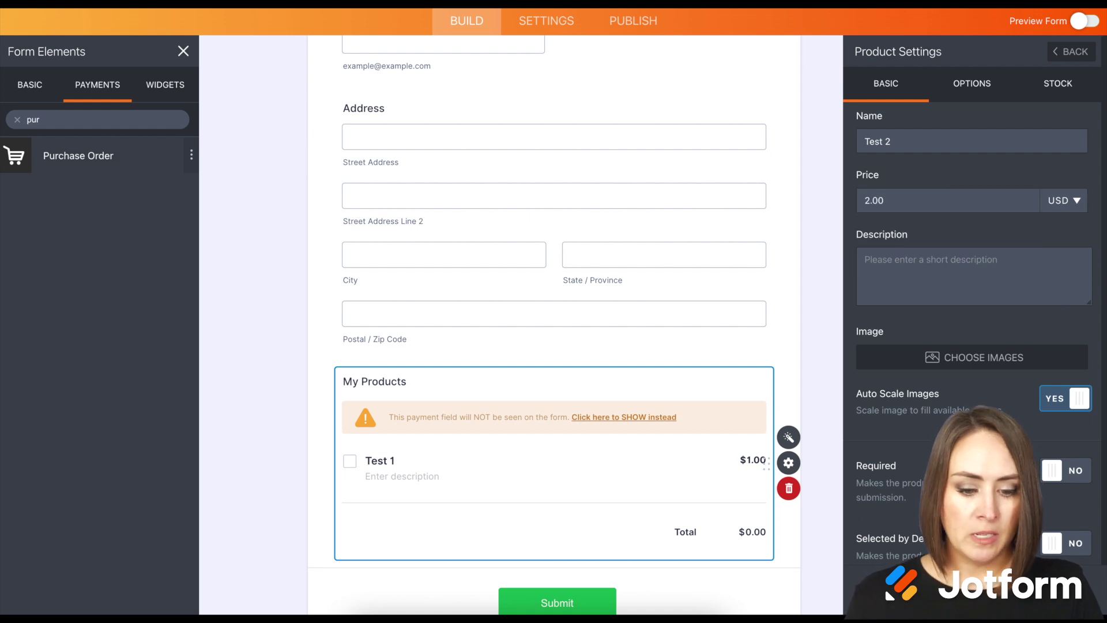
scroll(778, 433, down, 2)
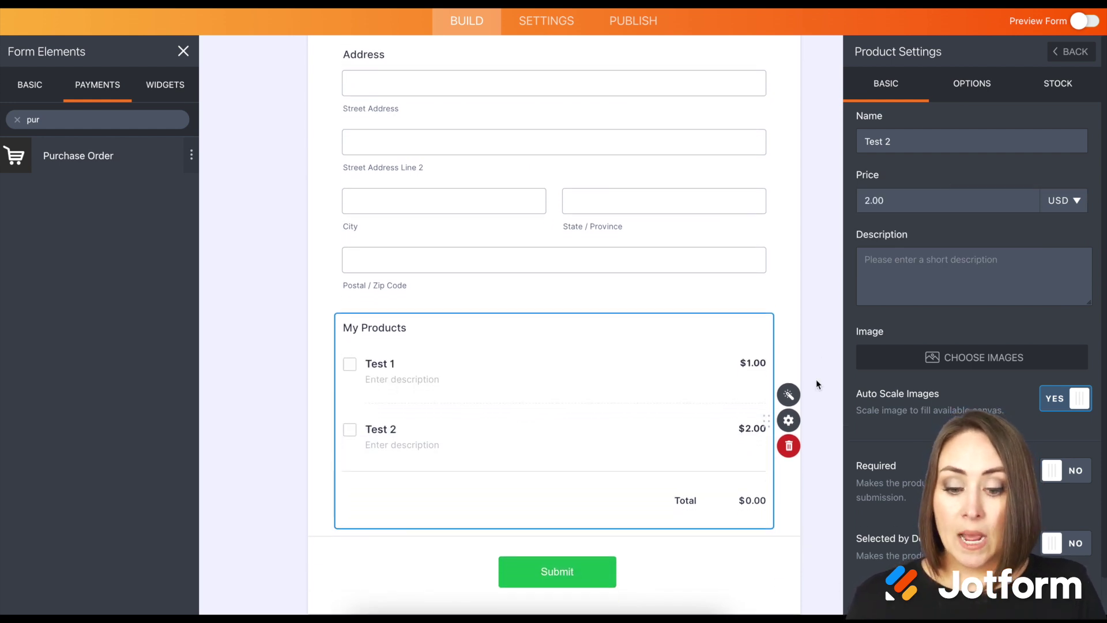